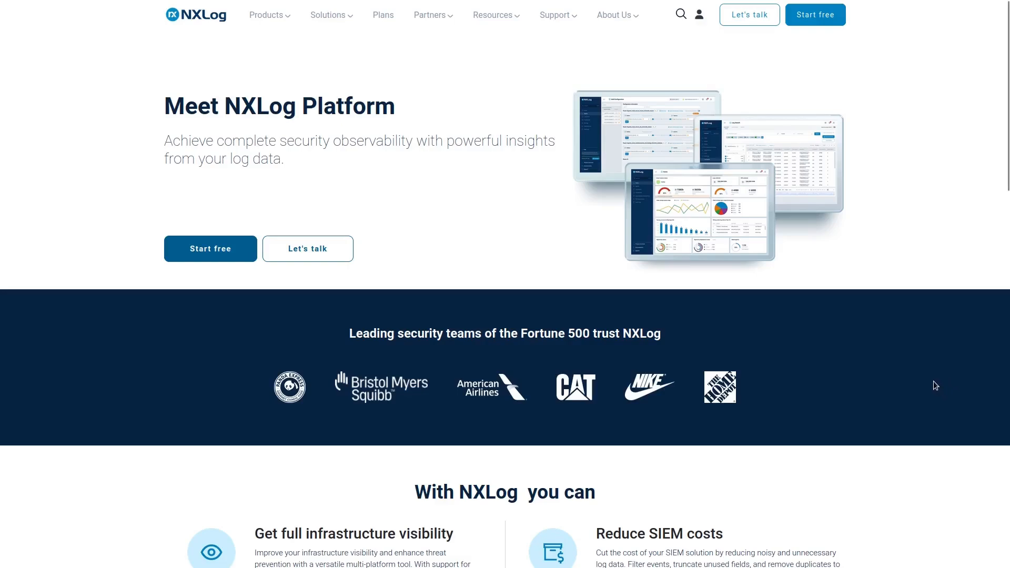
# Switch to the pfSense web interface and sign in with the prefilled admin credentials.
pyautogui.hotkey('ctrl', 'Tab')
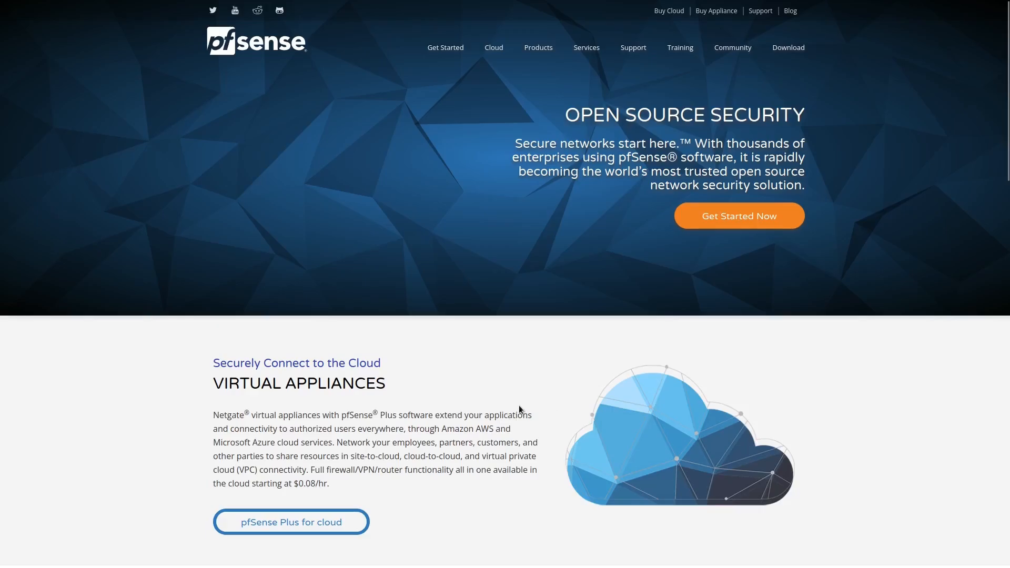
pyautogui.hotkey('ctrl', 'Tab')
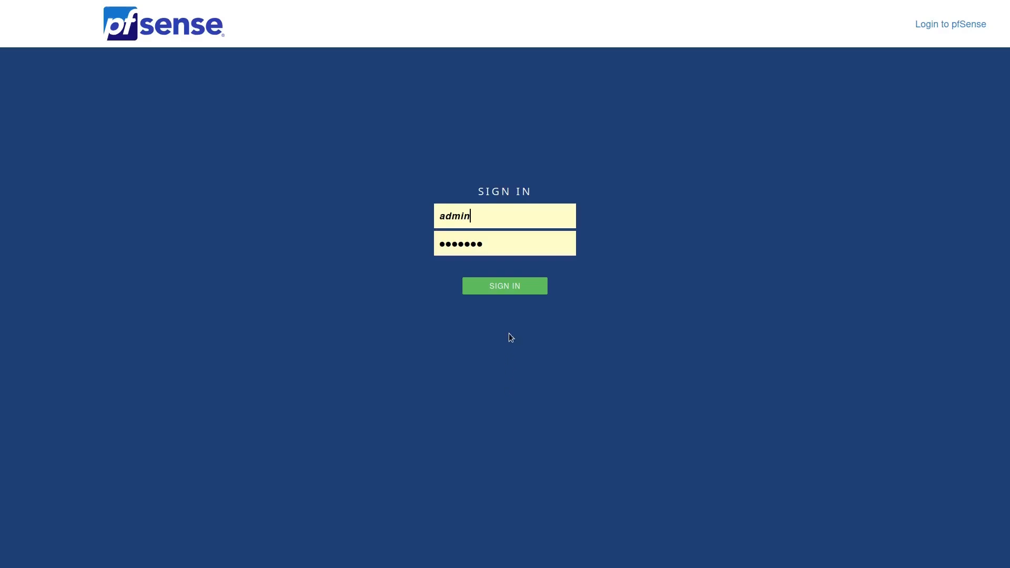
pyautogui.click(510, 289)
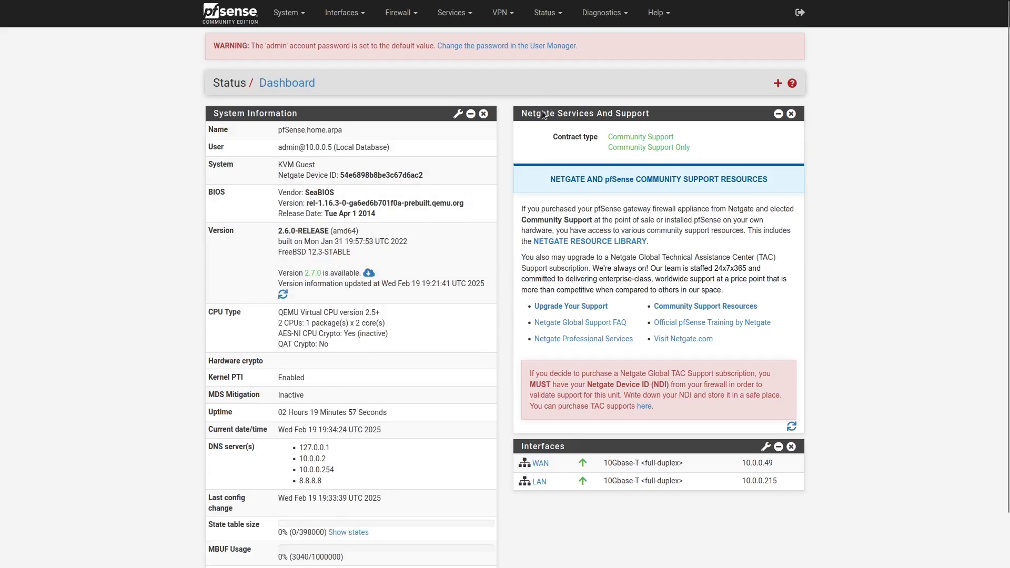
# Open the system logs and look through the firewall, DHCP and authentication log entries.
pyautogui.click(549, 18)
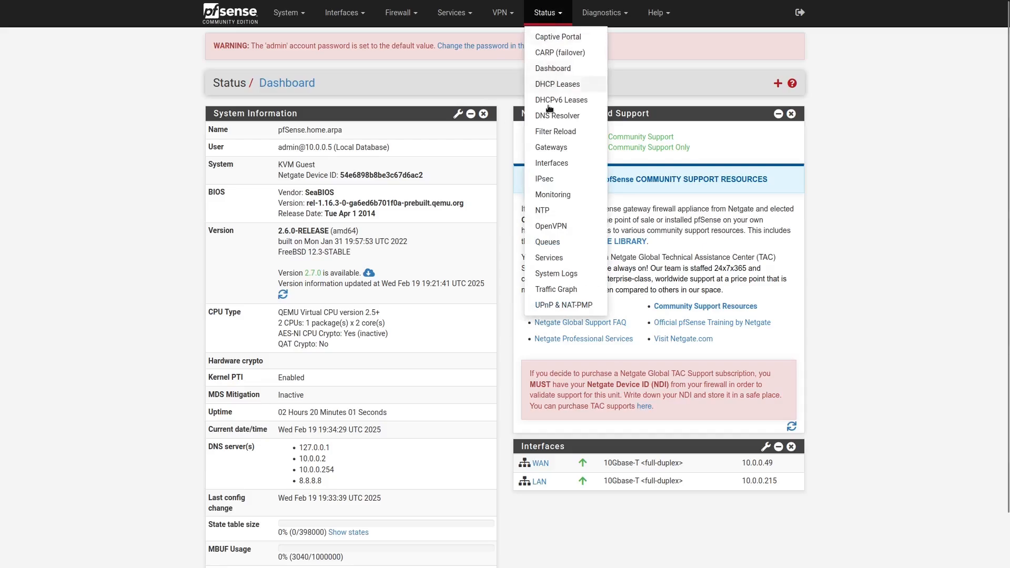
pyautogui.click(556, 274)
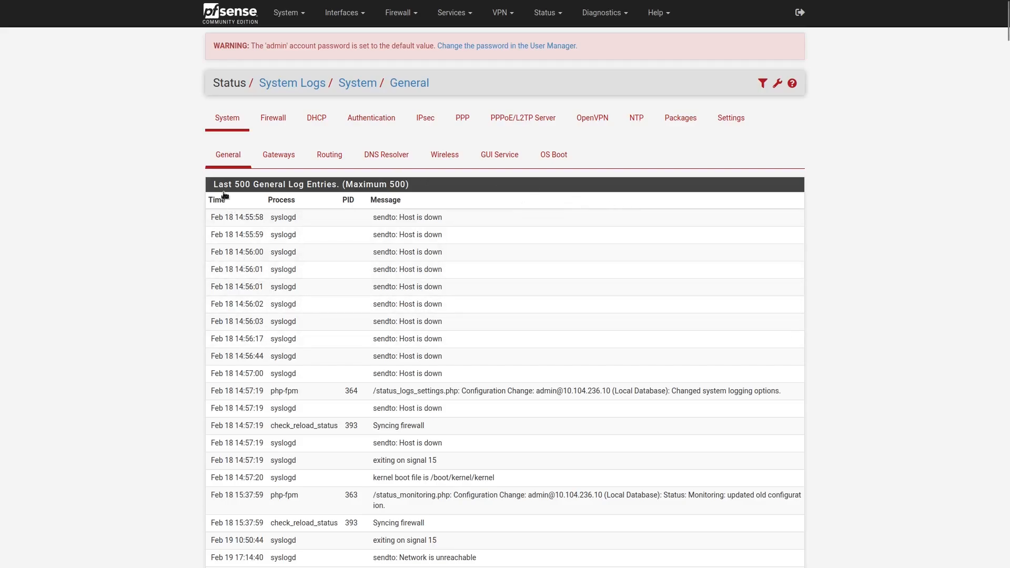
pyautogui.click(278, 125)
pyautogui.click(317, 124)
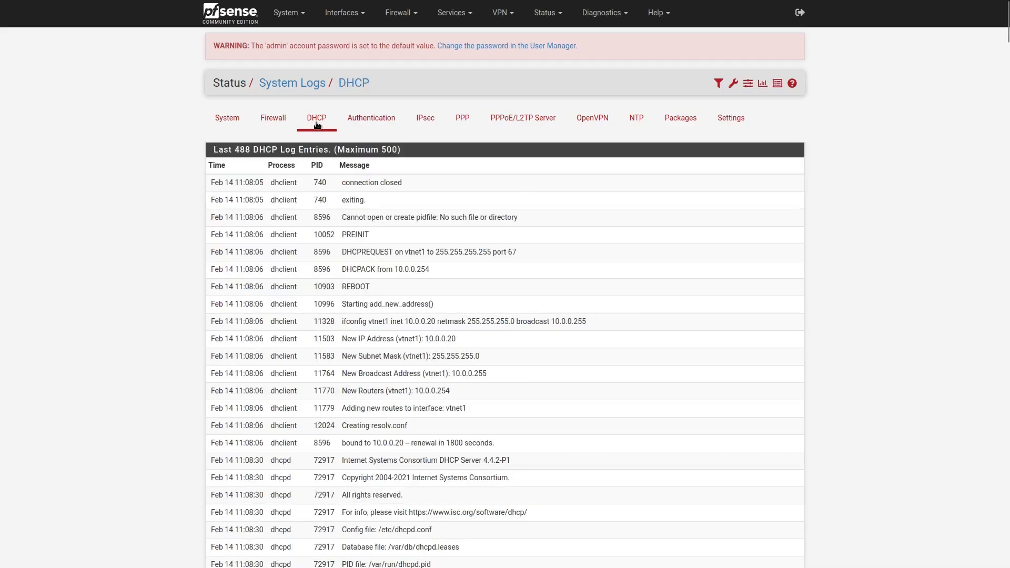
pyautogui.click(371, 123)
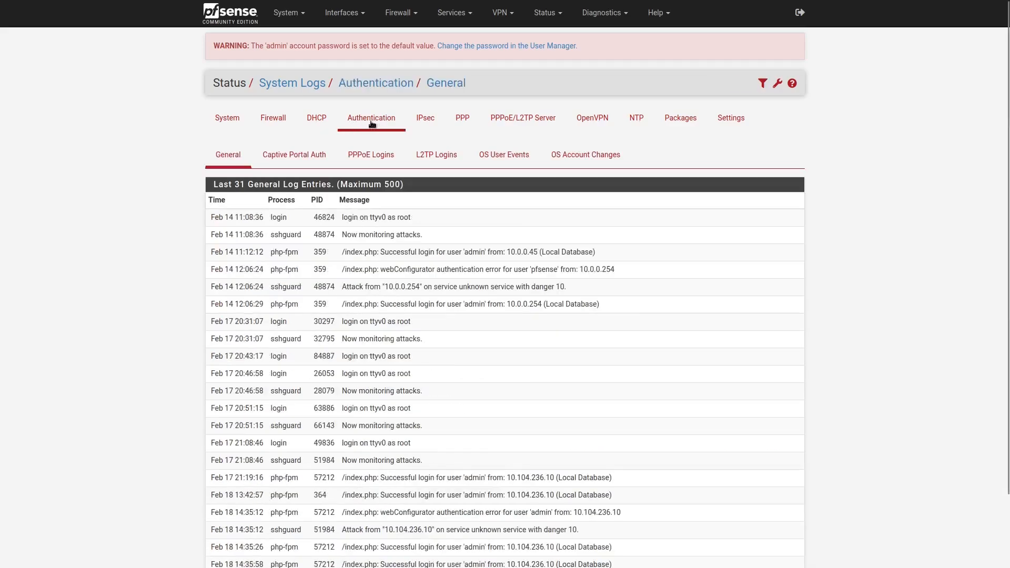
# Open the system log settings and select BSD (RFC 3164, default) as the log message format.
pyautogui.click(738, 121)
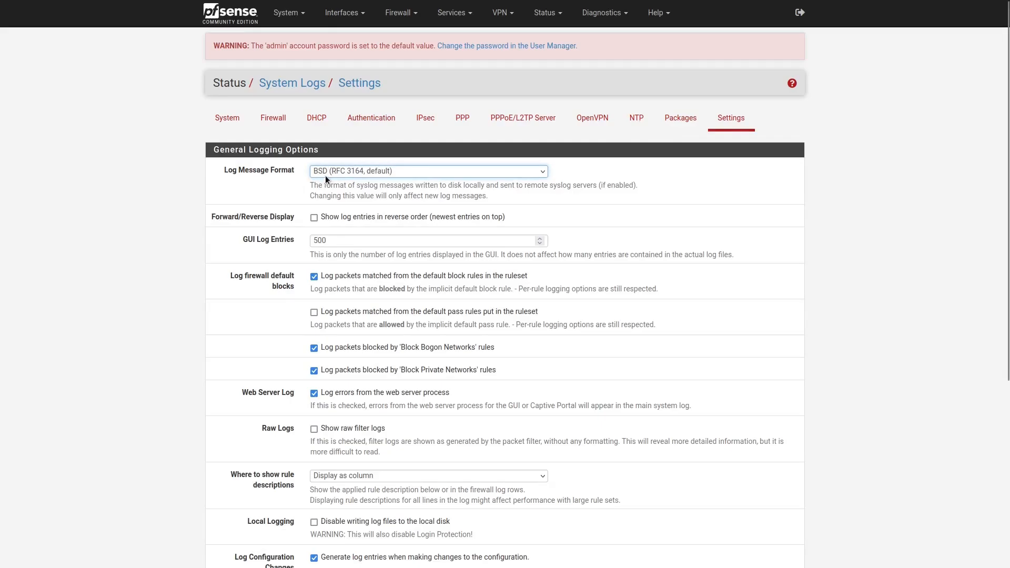
pyautogui.click(338, 176)
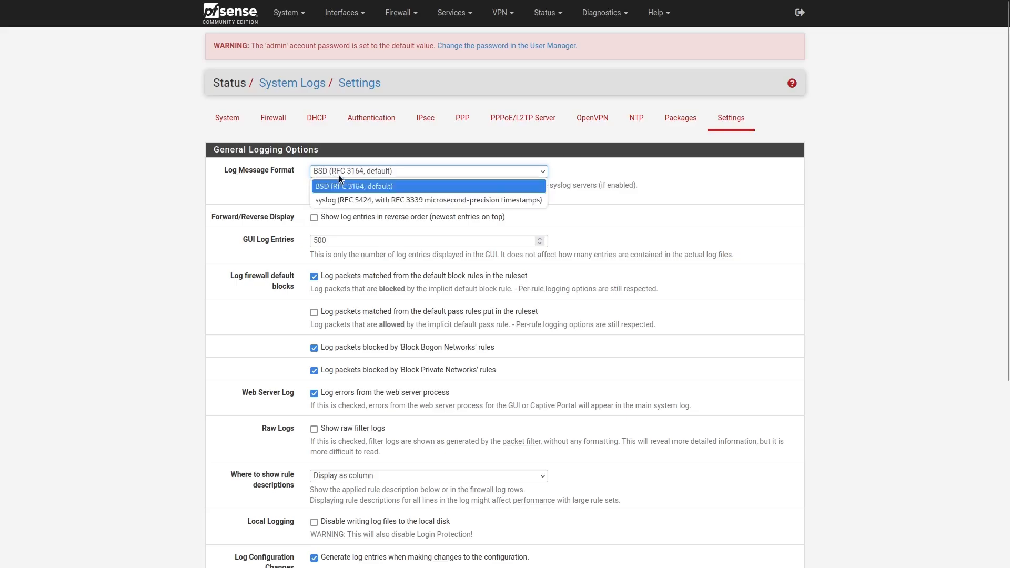
pyautogui.click(364, 189)
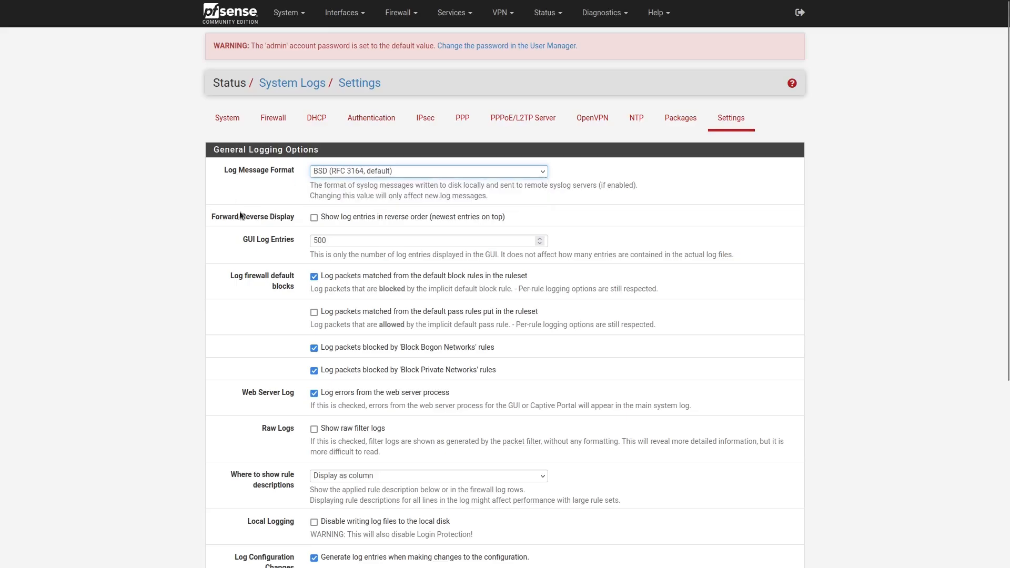
# Enable sending log messages to a remote syslog server in the remote logging options.
pyautogui.scroll(-5, 272, 244)
pyautogui.scroll(-2, 272, 244)
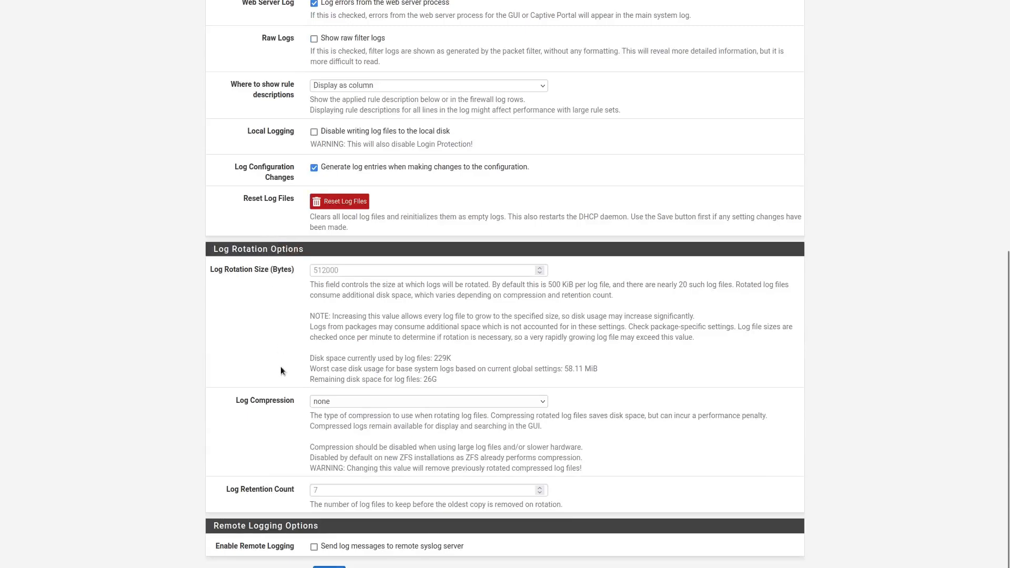
pyautogui.click(314, 547)
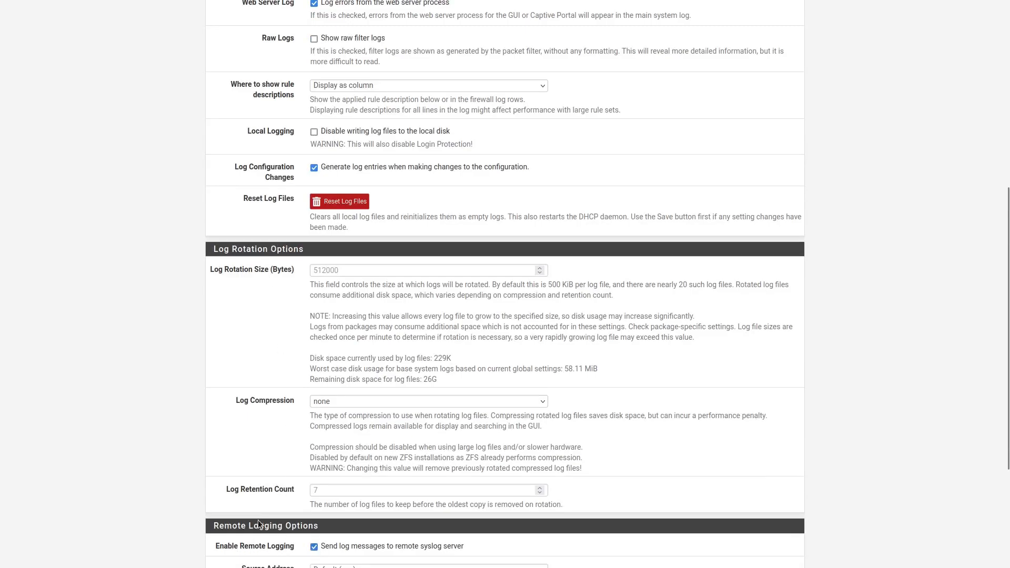
pyautogui.scroll(-5, 258, 520)
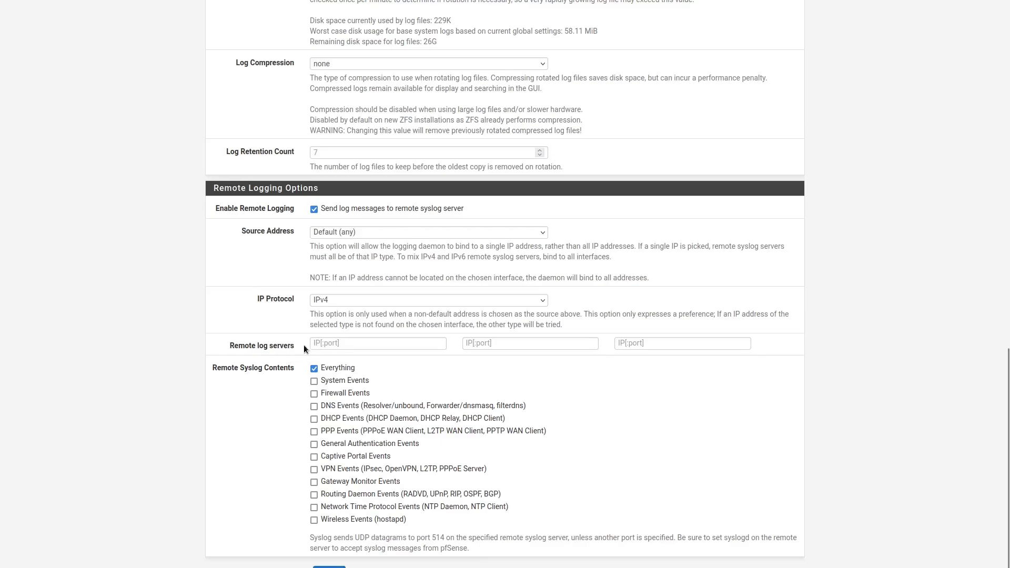
# Set the first remote log server to 10.0.0.46:5114.
pyautogui.click(324, 343)
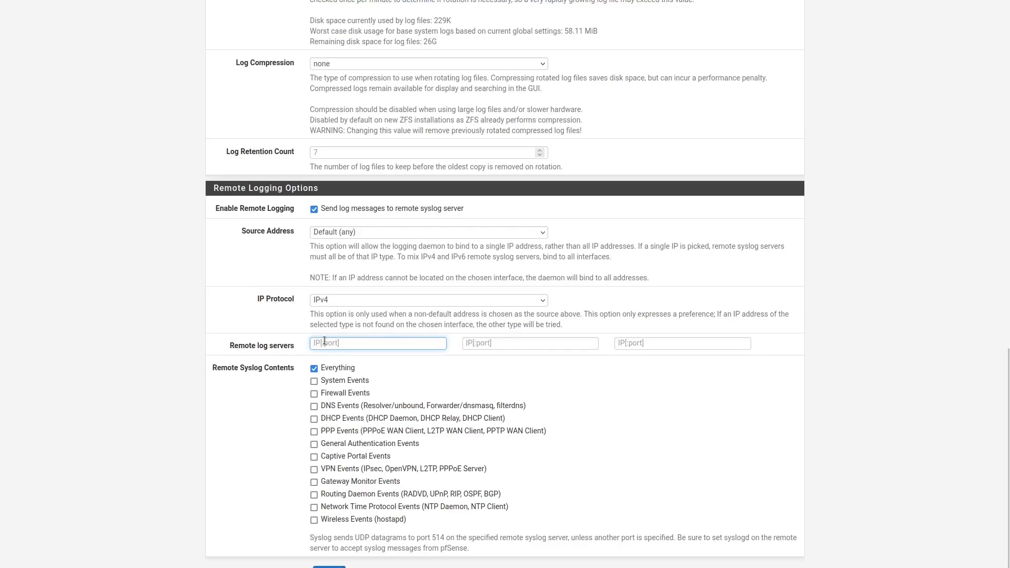
pyautogui.write('1')
pyautogui.press('Down')
pyautogui.press('Return')
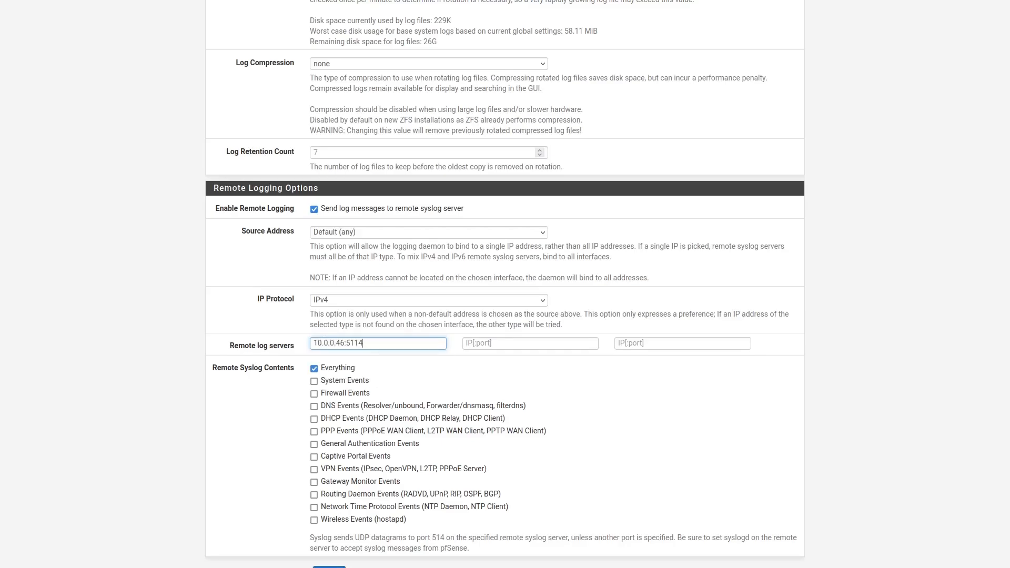
pyautogui.click(347, 343)
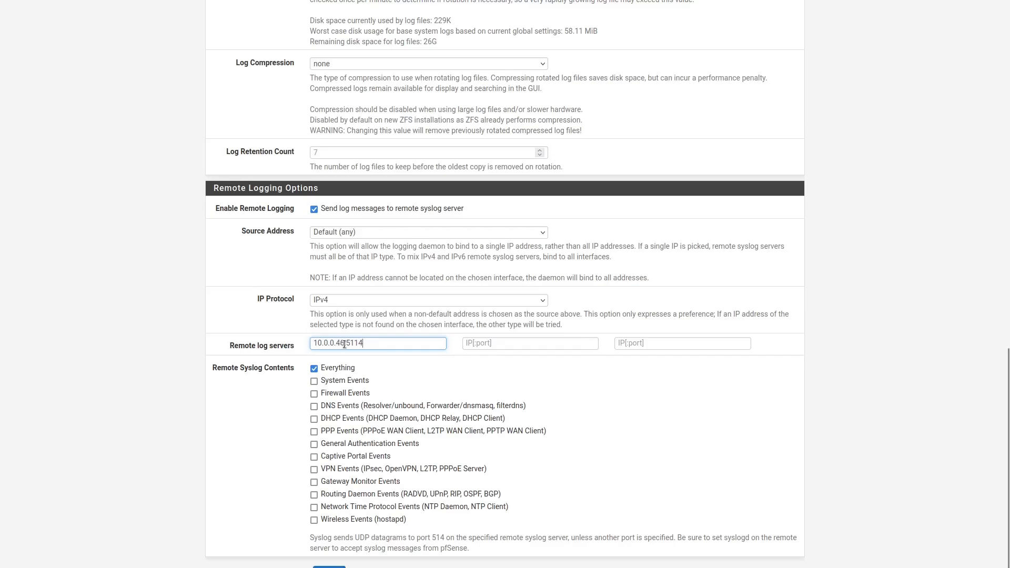
# Choose Everything as the remote syslog contents and save the log settings.
pyautogui.click(314, 369)
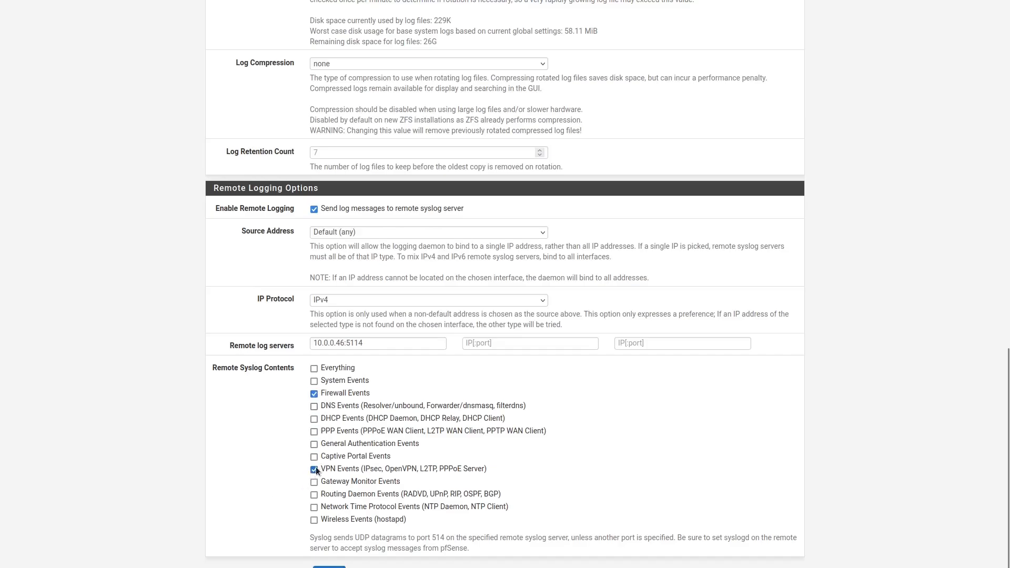
pyautogui.click(314, 368)
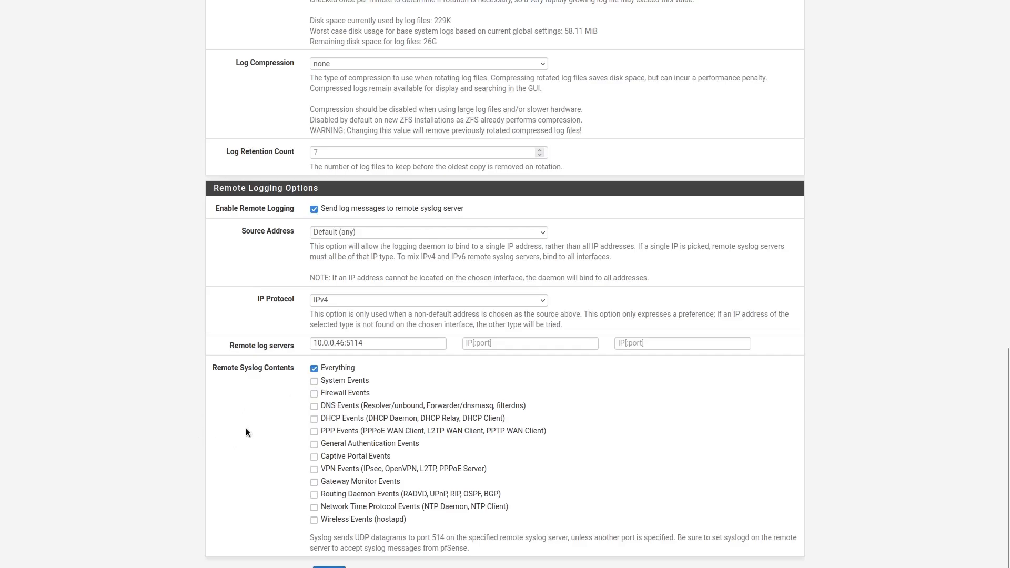
pyautogui.click(332, 567)
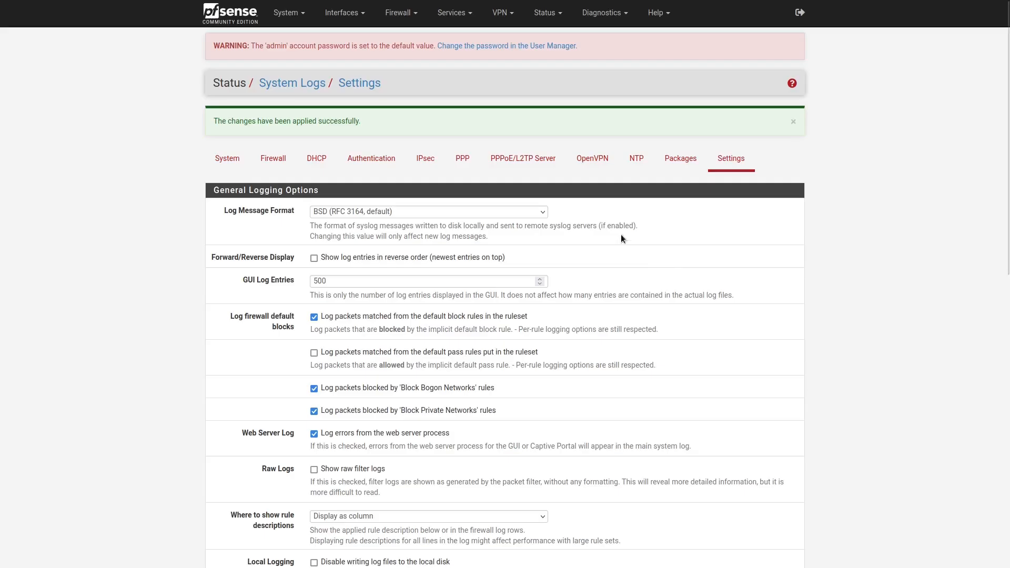
# Switch to NXLog Platform, open the Firewall Collector agent configuration and inspect its existing UDP Transport input's settings.
pyautogui.hotkey('ctrl', 'Tab')
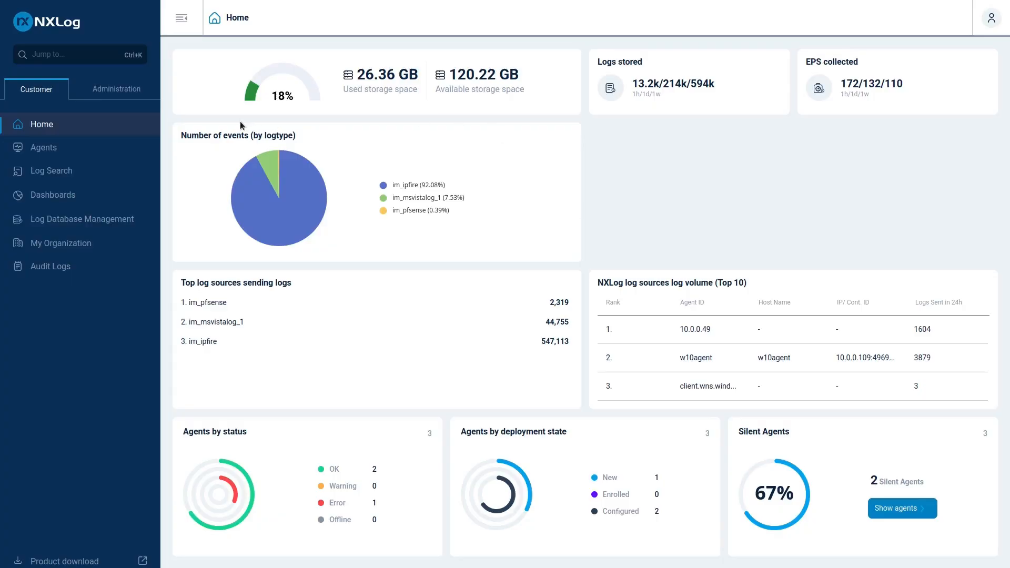
pyautogui.click(47, 151)
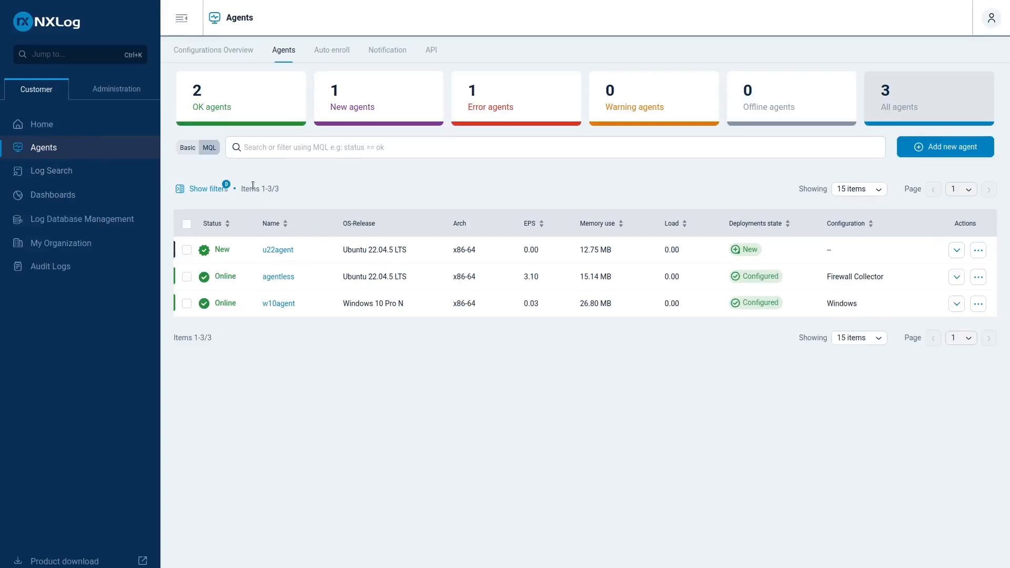
pyautogui.click(222, 51)
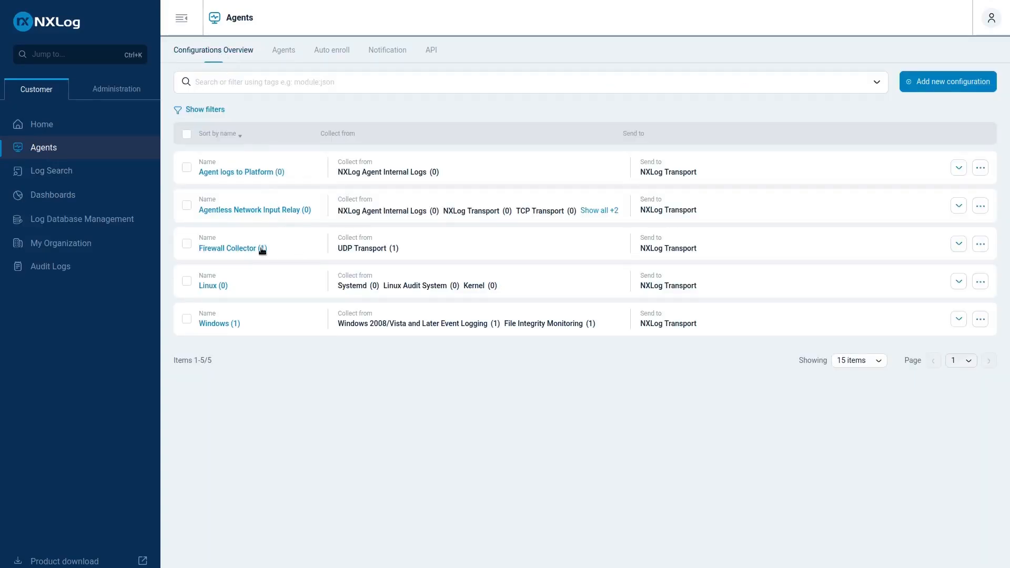
pyautogui.click(234, 249)
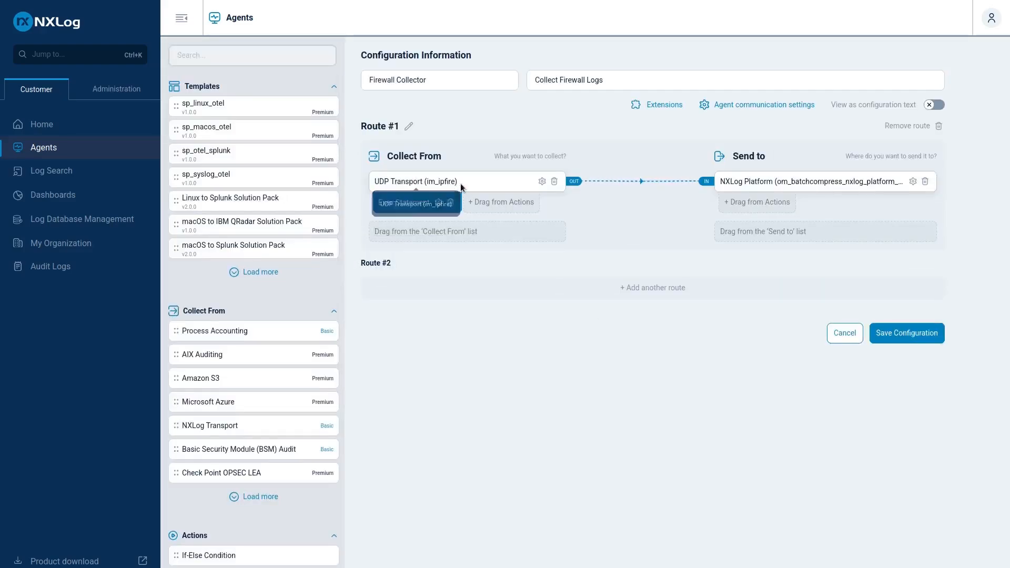
pyautogui.click(541, 181)
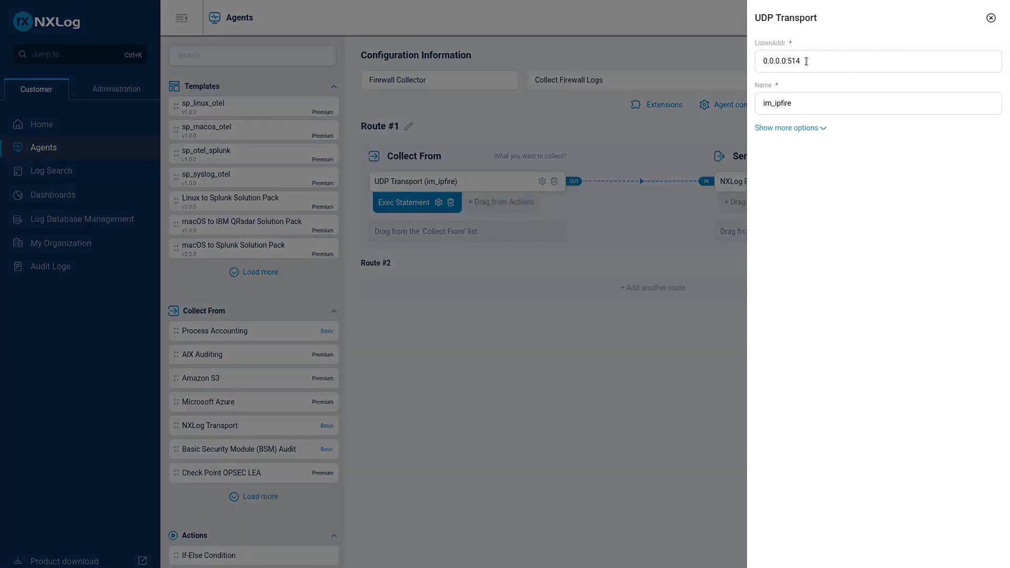
pyautogui.click(651, 301)
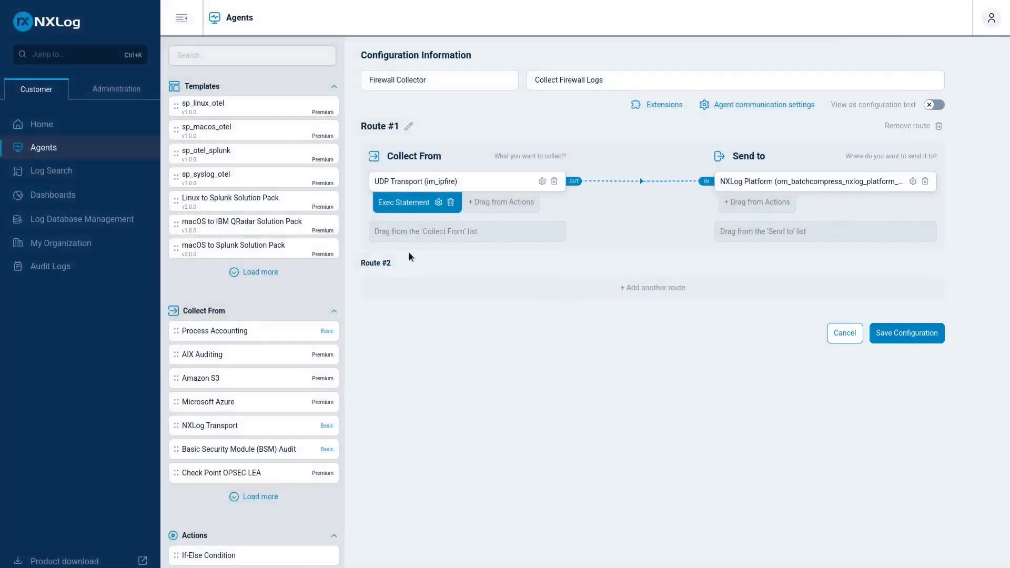
# Search the modules for "sys" and add a Syslog UDP input to the Collect From side of Route #1.
pyautogui.click(239, 56)
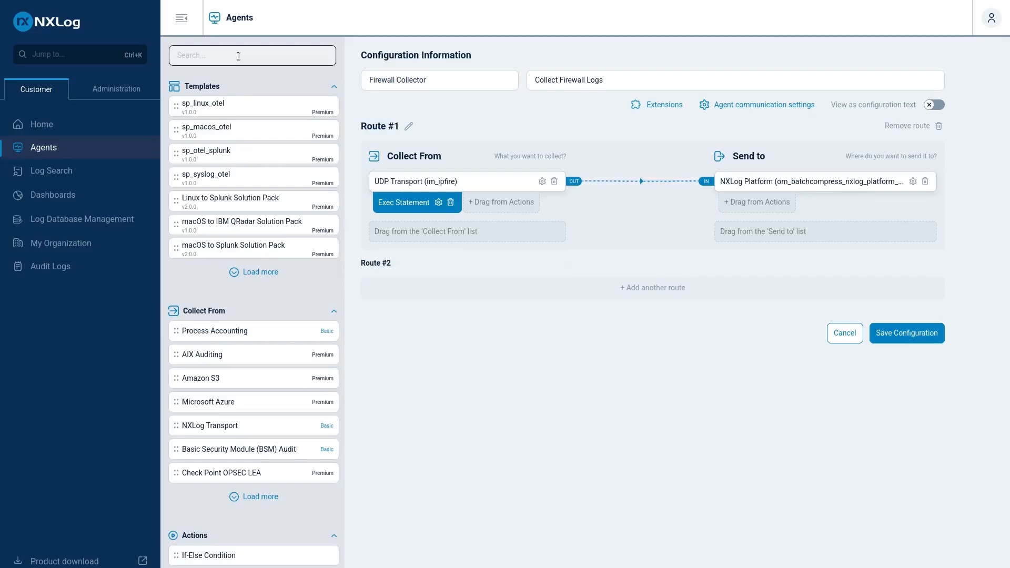
pyautogui.write('syl')
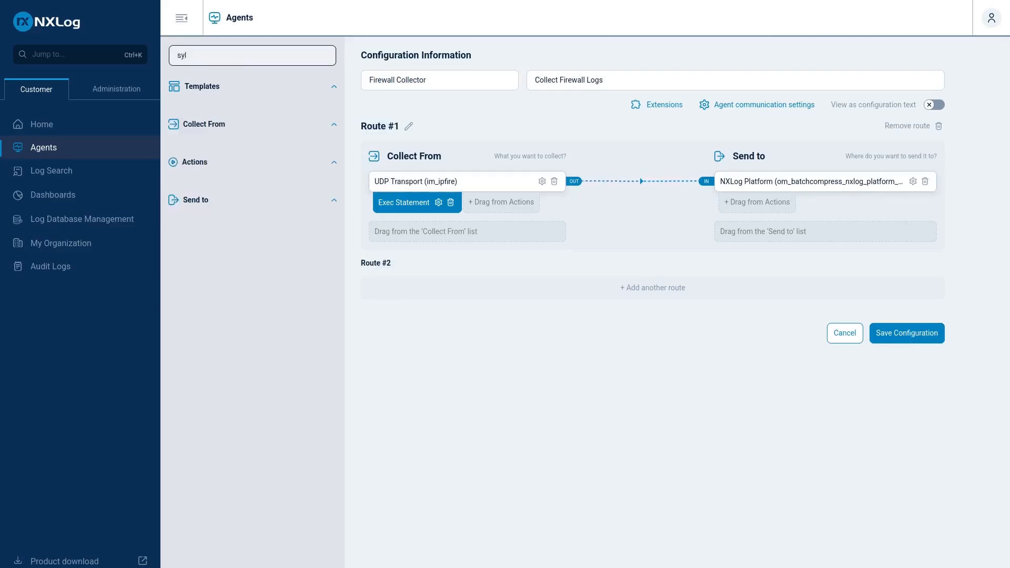
pyautogui.press('BackSpace')
pyautogui.write('s')
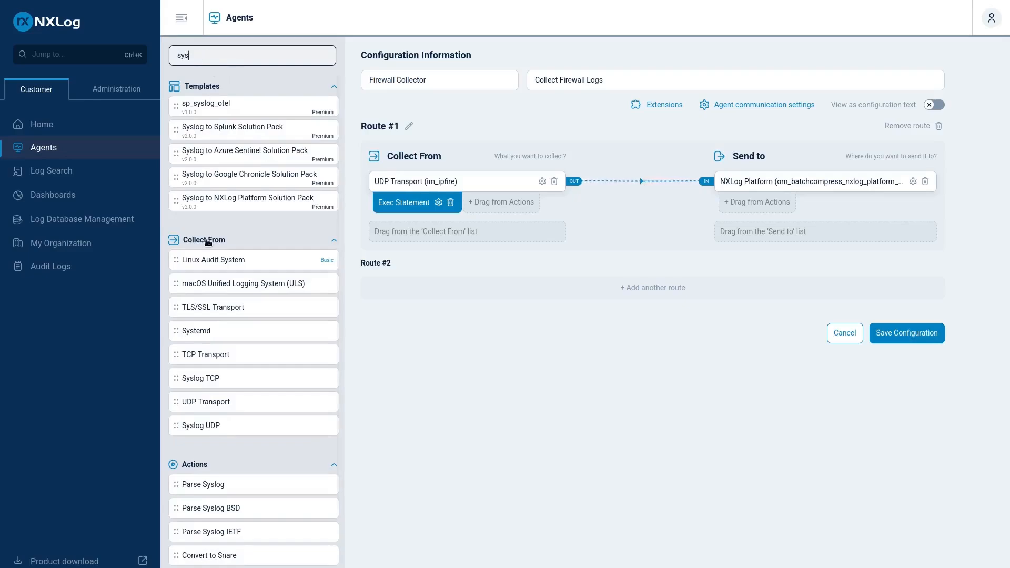
pyautogui.moveTo(207, 261); pyautogui.dragTo(232, 322)
pyautogui.moveTo(182, 378); pyautogui.dragTo(460, 237)
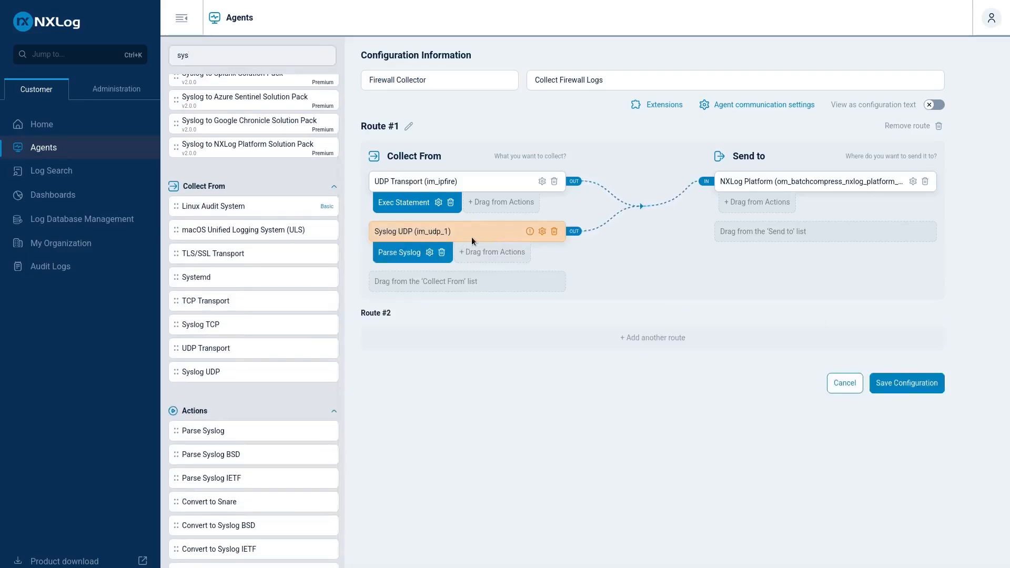
# Open the new Syslog UDP input's settings and name it im_pfsense.
pyautogui.click(542, 232)
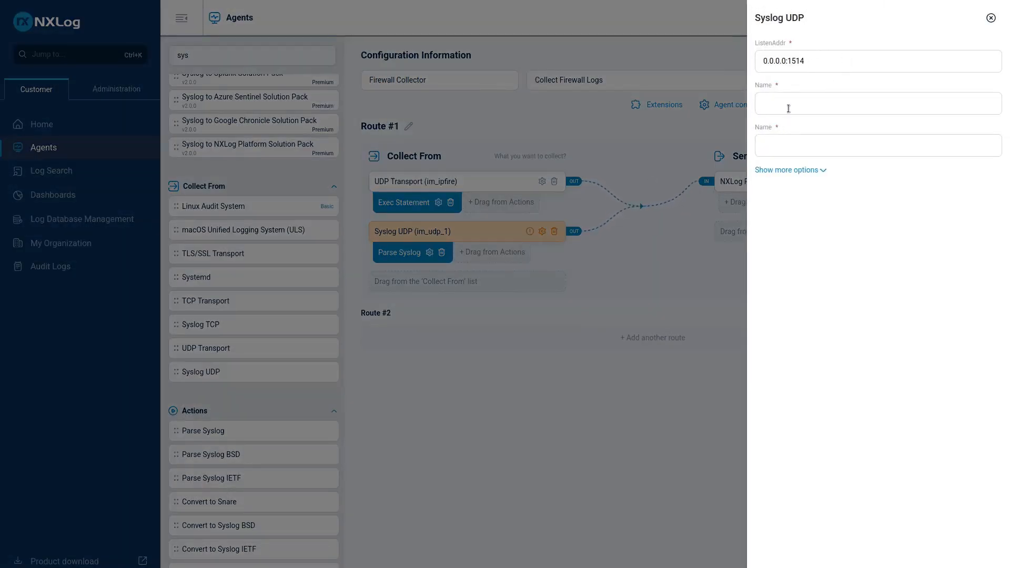
pyautogui.click(817, 145)
pyautogui.write('i')
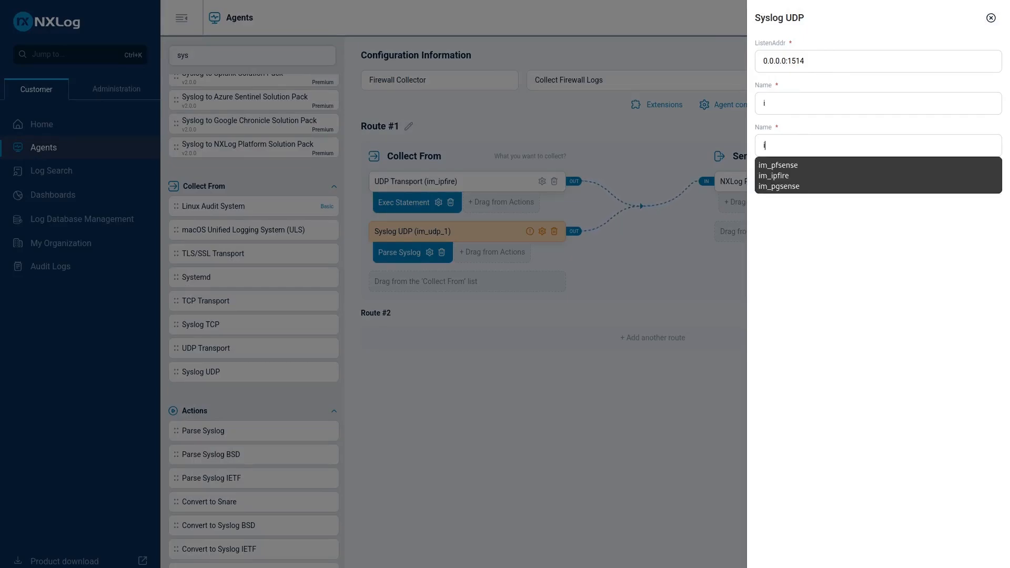
pyautogui.write('m_pf')
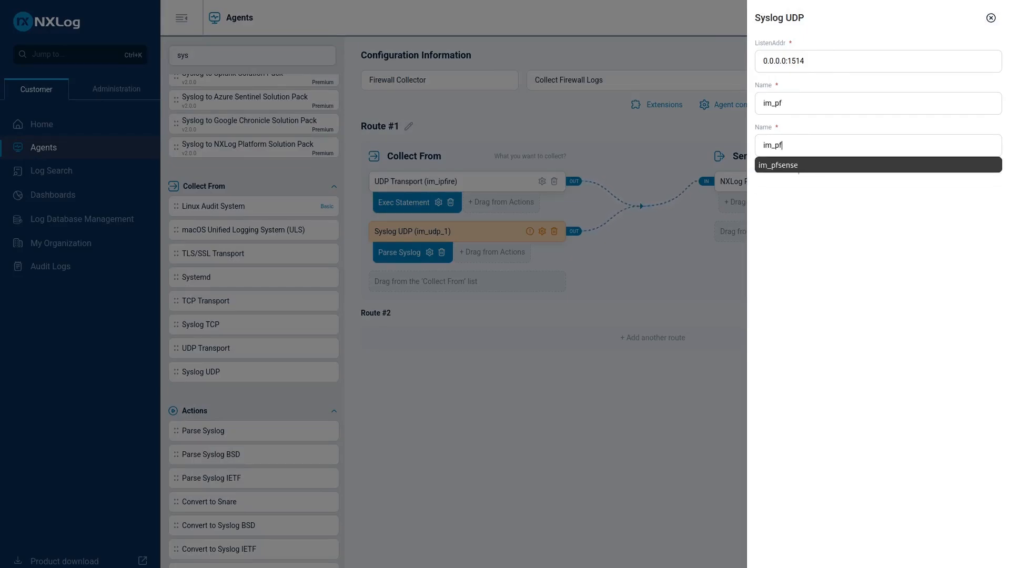
pyautogui.click(803, 166)
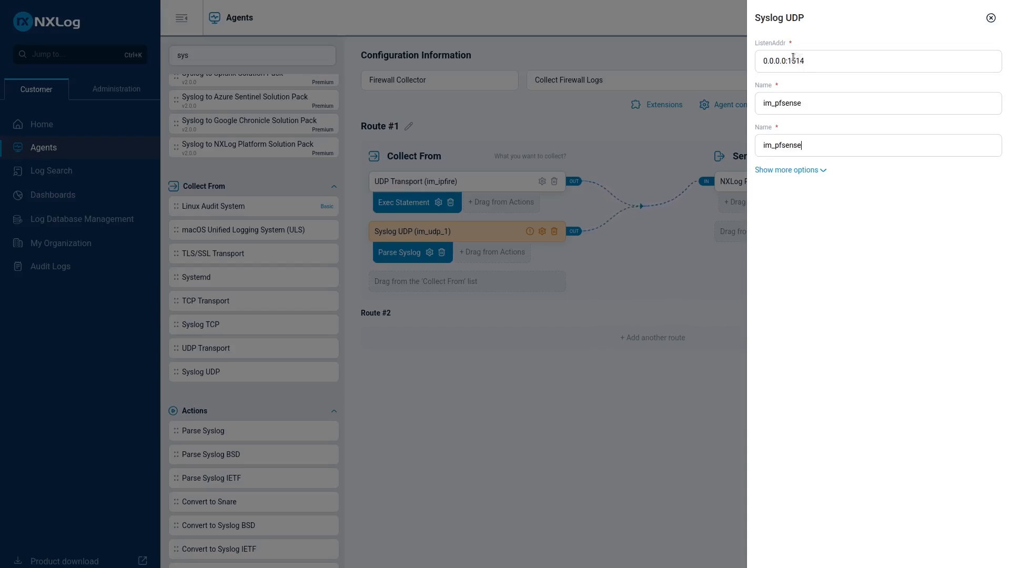
# Set the Syslog UDP input's listen address to 0.0.0.0:5114.
pyautogui.press('BackSpace')
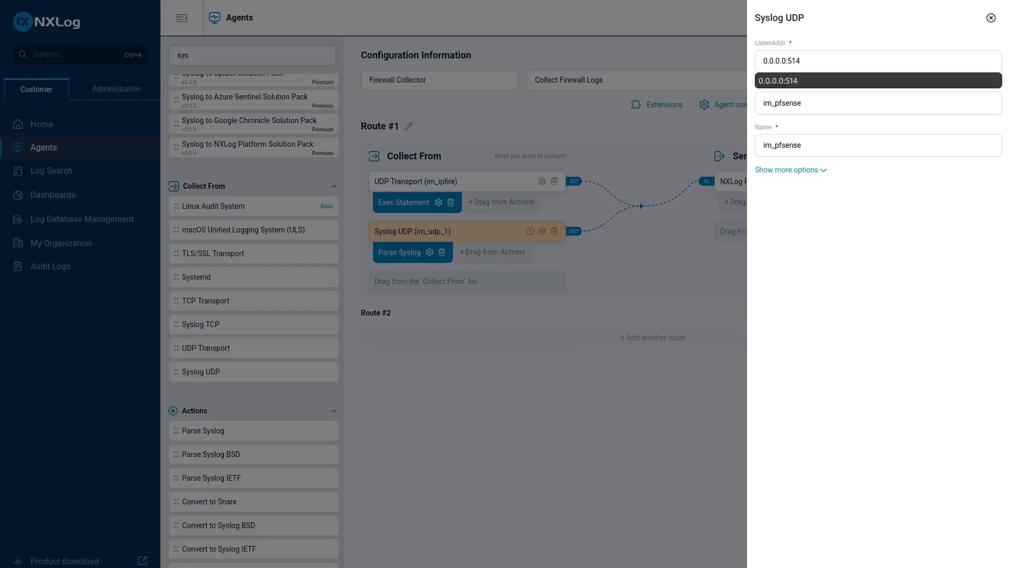
pyautogui.press('Right')
pyautogui.write('1')
pyautogui.click(844, 81)
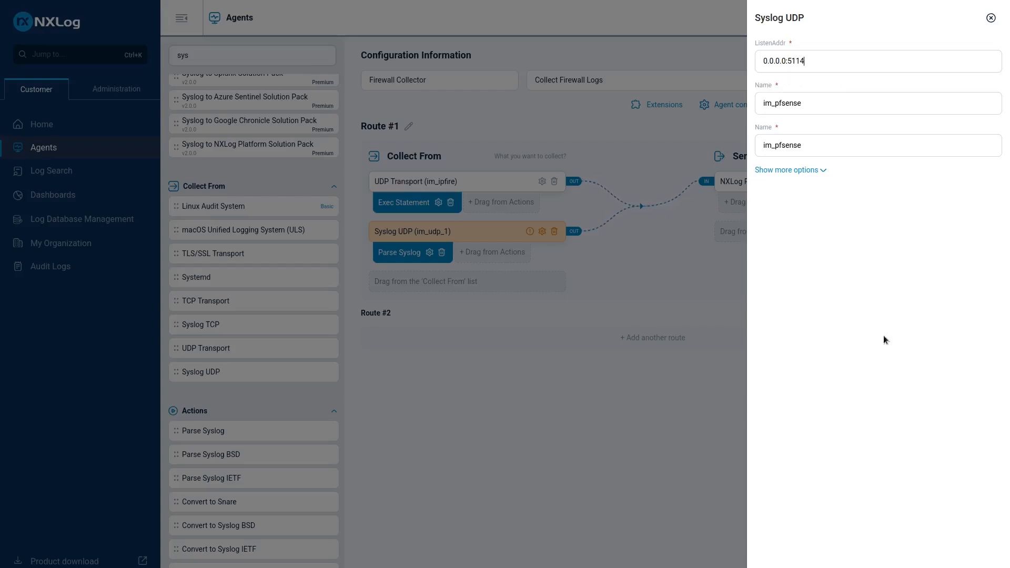
# Apply the Syslog UDP input's settings, then reopen them to check the listen address and name.
pyautogui.click(990, 18)
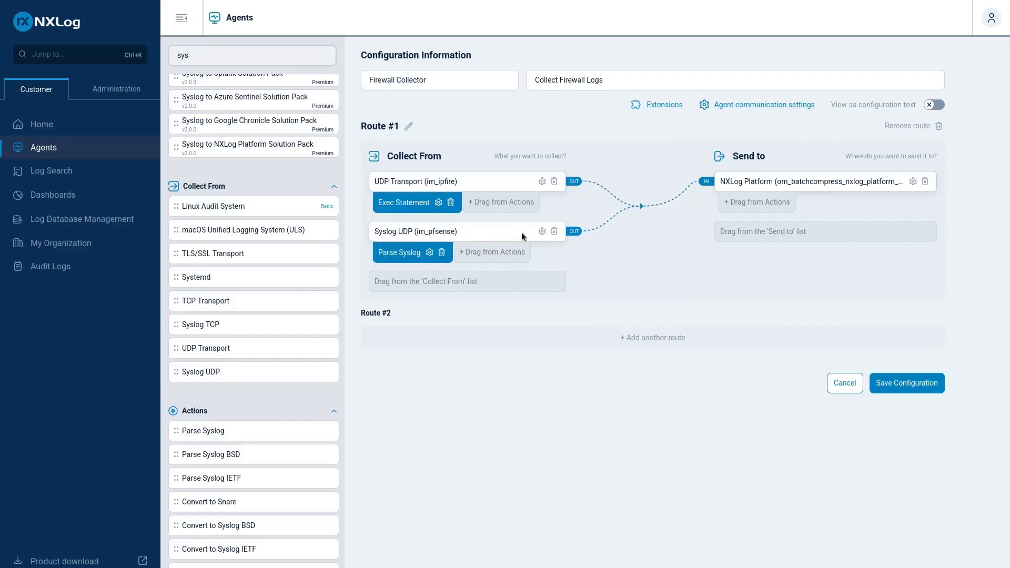
pyautogui.click(542, 231)
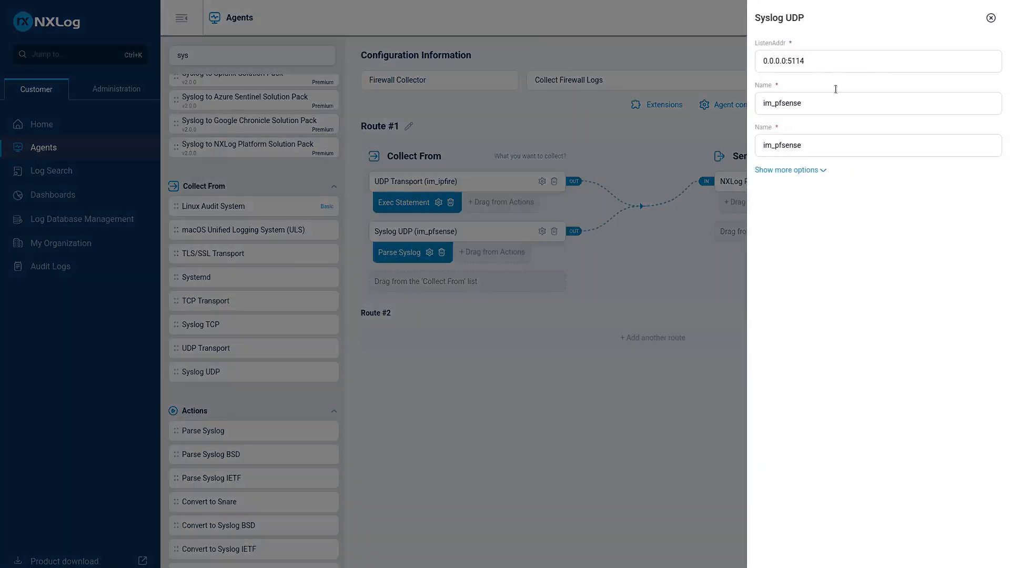
pyautogui.click(667, 333)
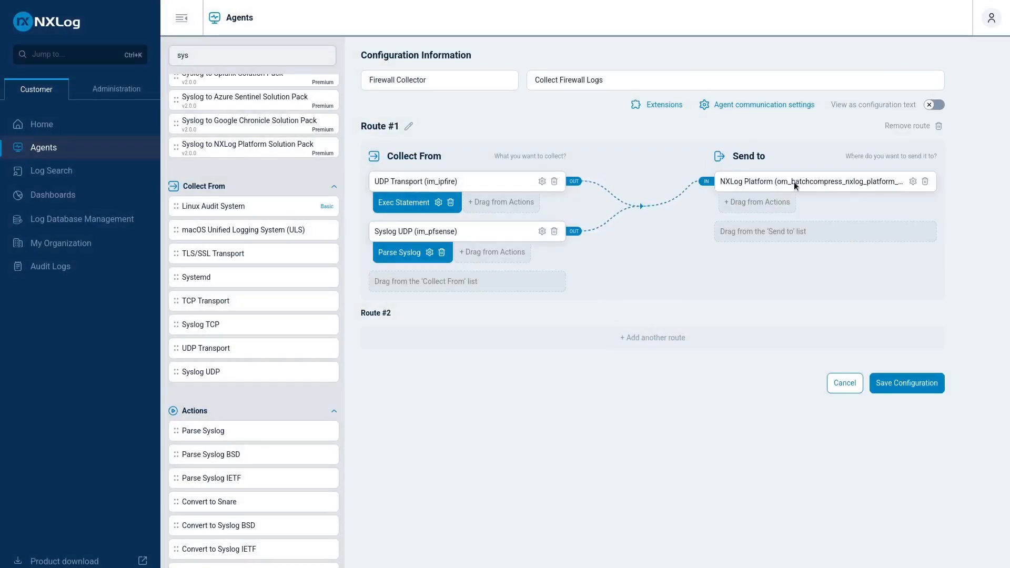
# Save the Firewall Collector configuration and update its assigned agents with it.
pyautogui.click(906, 389)
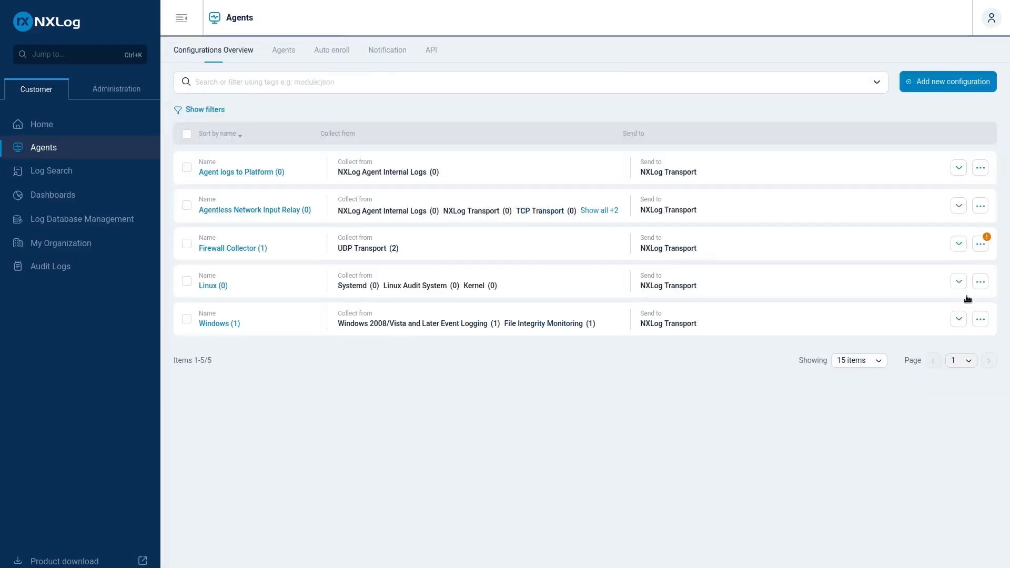
pyautogui.click(986, 246)
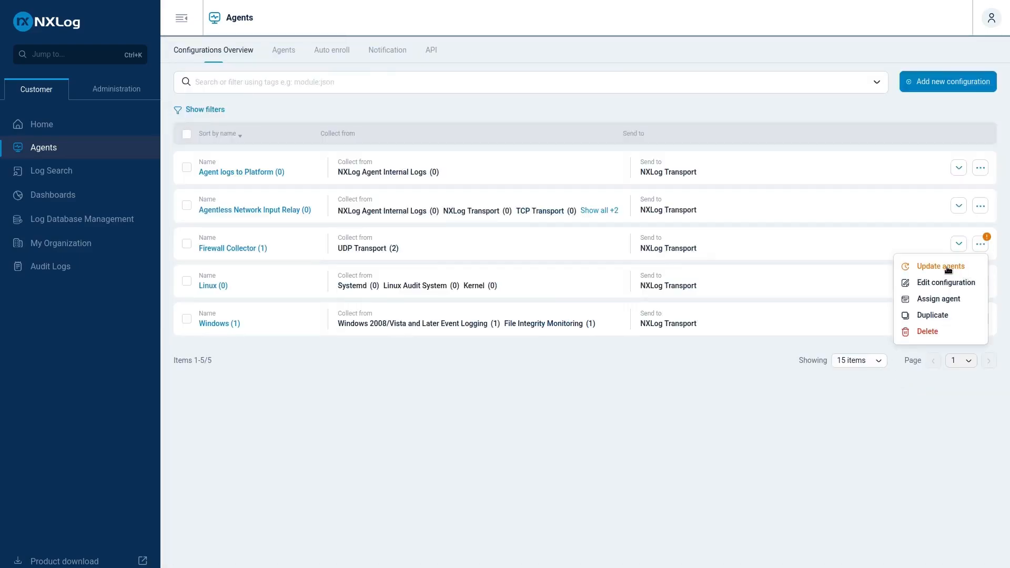
pyautogui.click(941, 266)
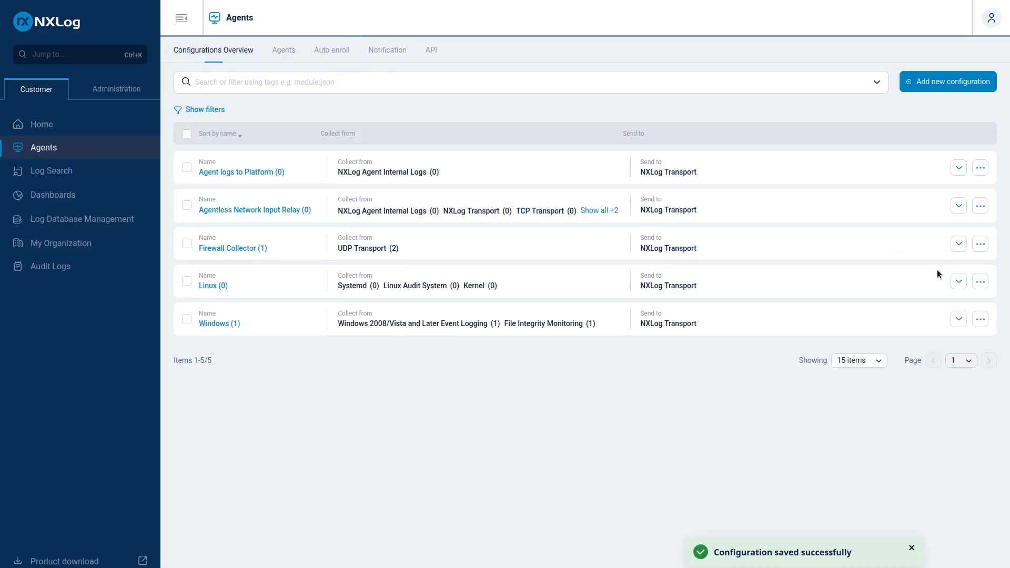
# Open the statistics of the agentless agent and check the im_pfsense input's status and events received.
pyautogui.click(289, 59)
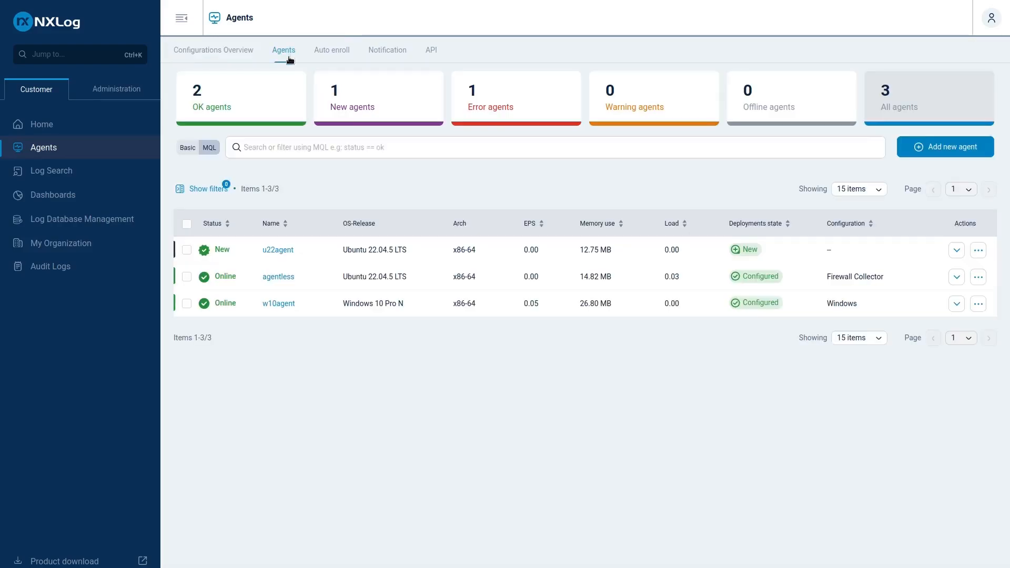
pyautogui.click(279, 279)
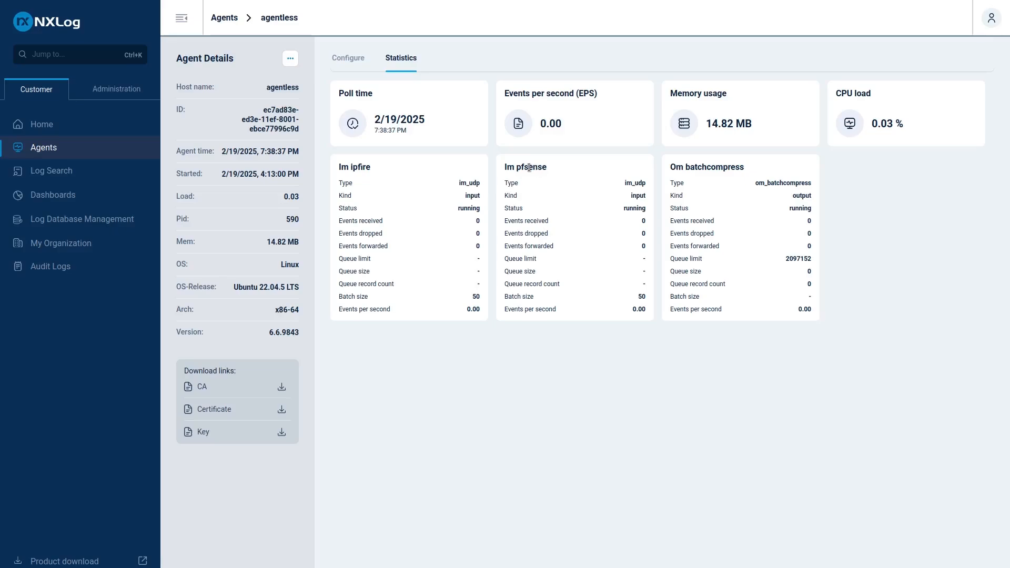
pyautogui.doubleClick(630, 209)
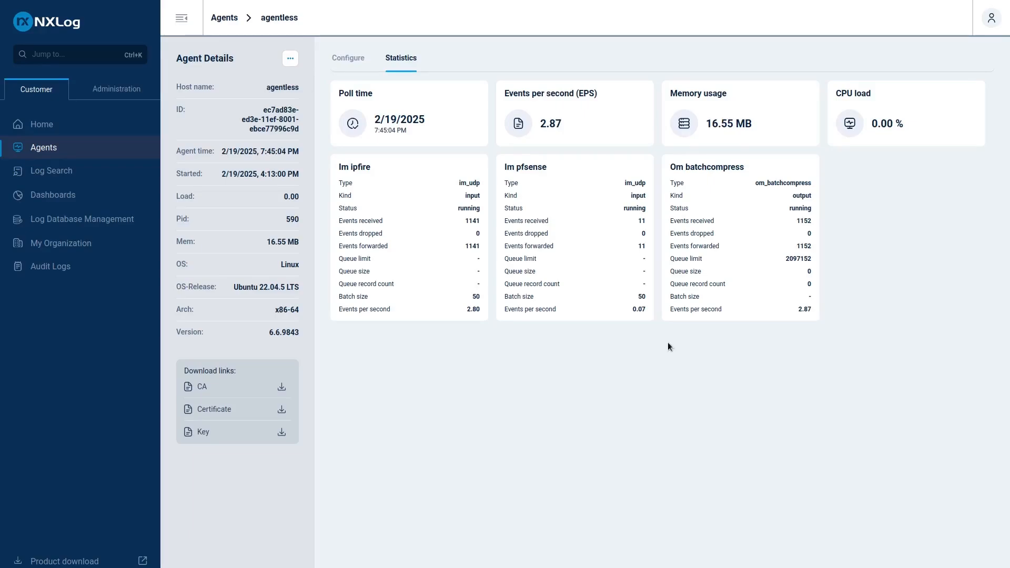
pyautogui.doubleClick(641, 221)
# Filter the log search by source module im_pfsense, review the pfSense events, and clear the filter.
pyautogui.click(63, 171)
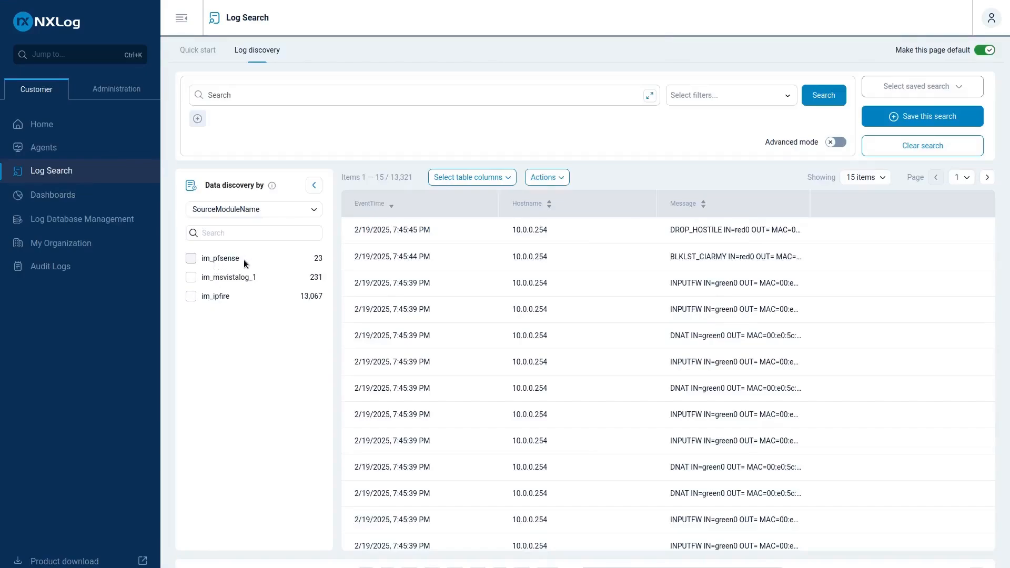
pyautogui.click(219, 258)
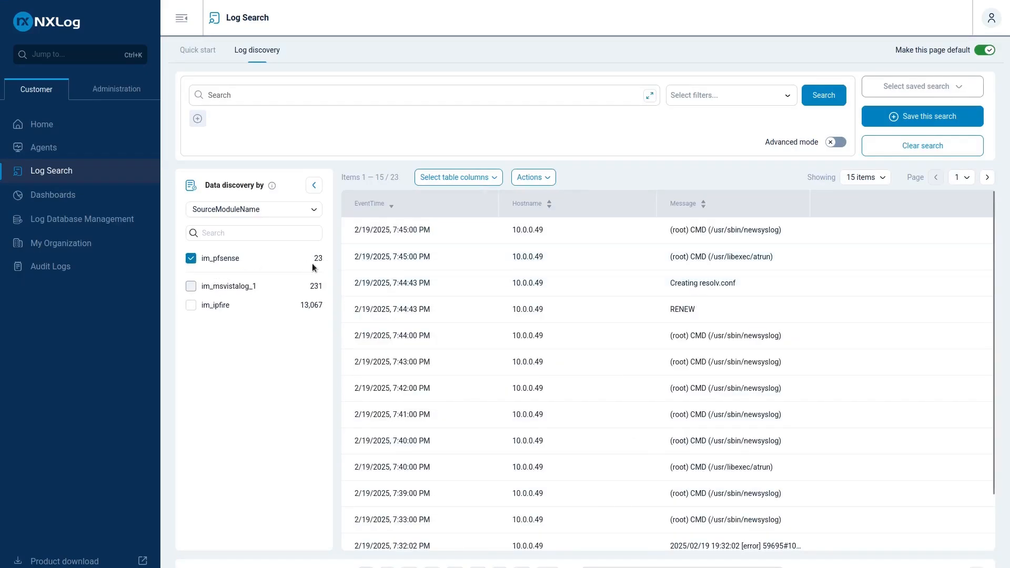
pyautogui.scroll(-1, 726, 316)
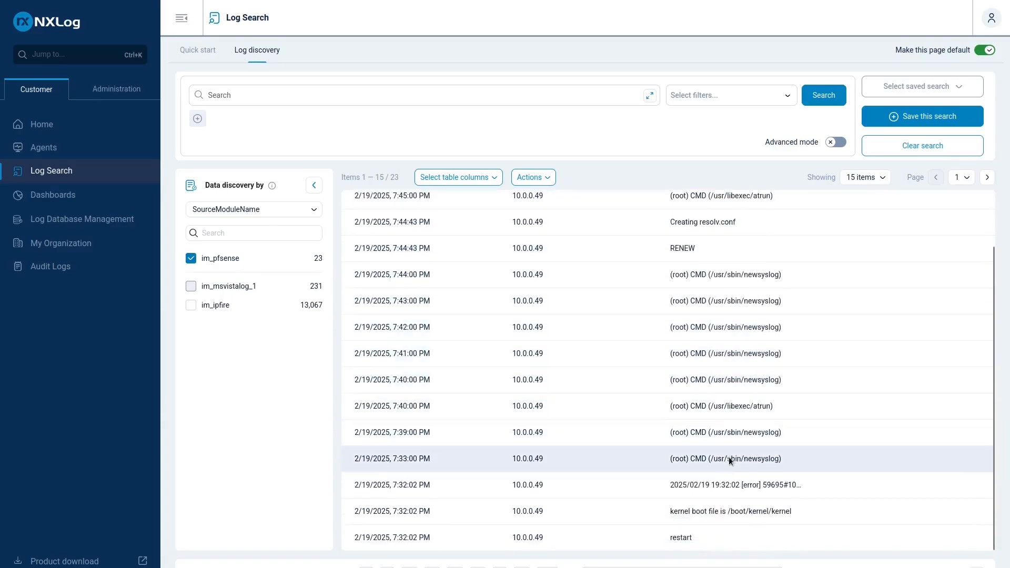
pyautogui.scroll(1, 726, 515)
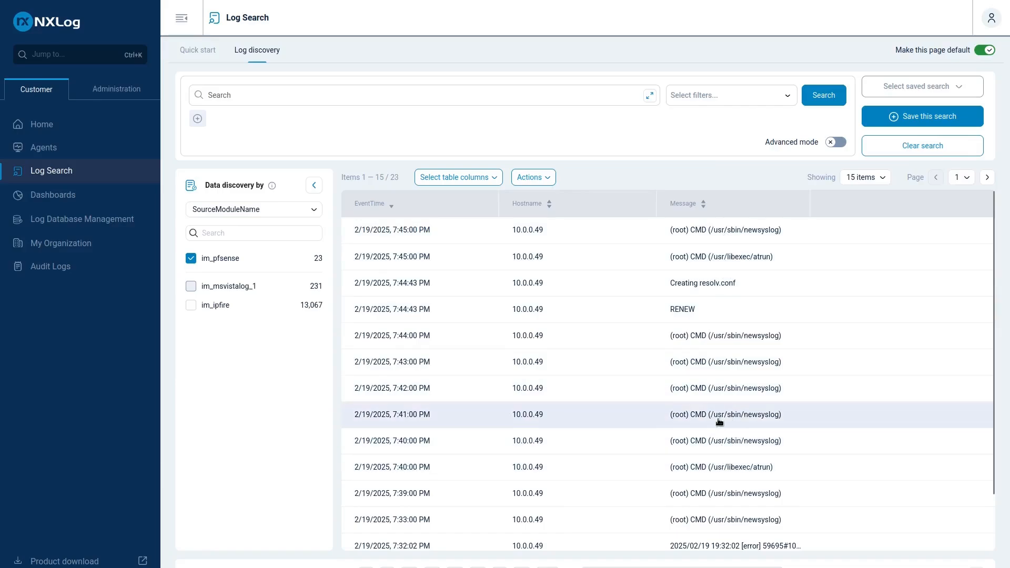
pyautogui.click(189, 259)
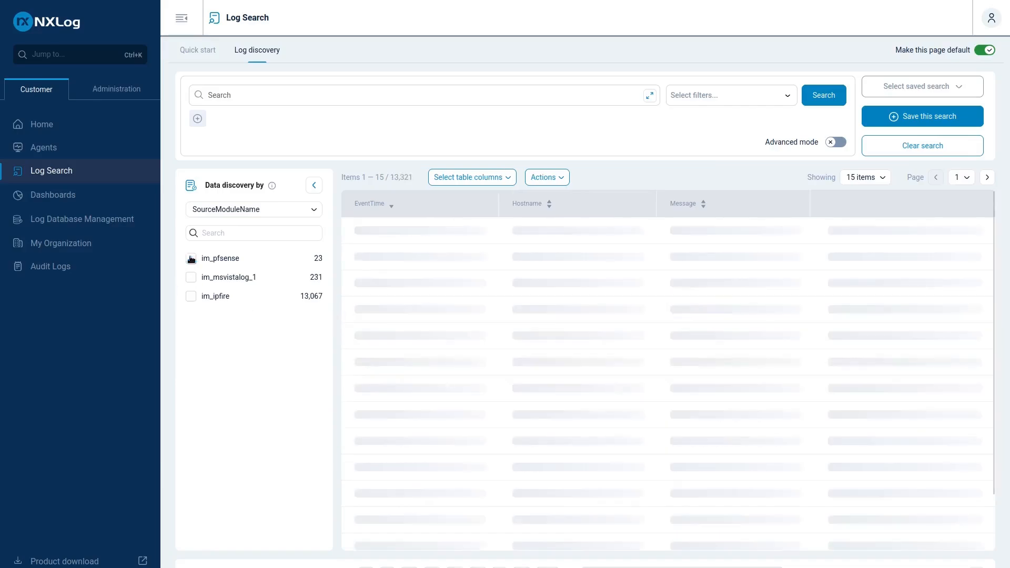
# Review the log type and log source summaries on the Dashboards and Home pages.
pyautogui.click(38, 196)
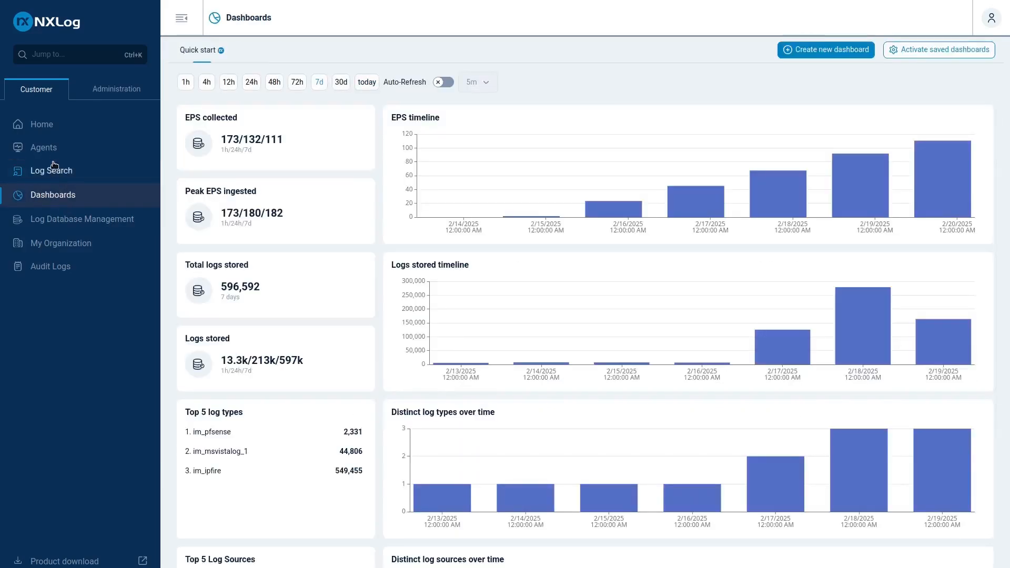
pyautogui.click(53, 129)
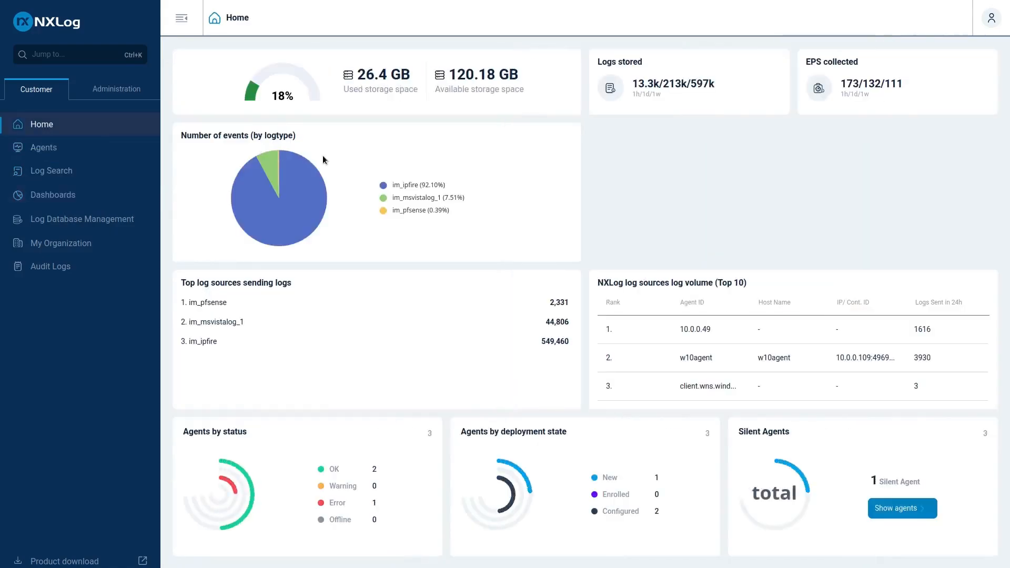